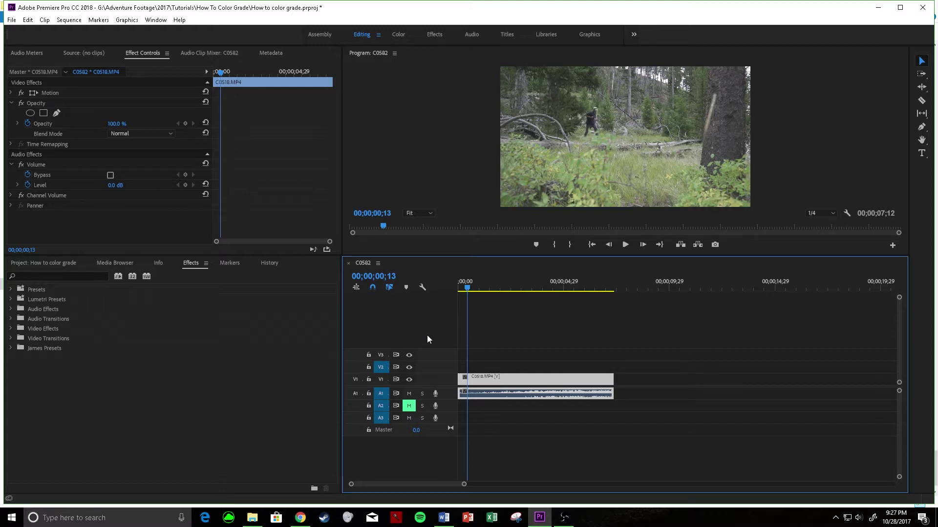
- Paste a copy of the runner clip onto V2, aligned at the sequence start
left_click_drag(473, 290, 491, 297)
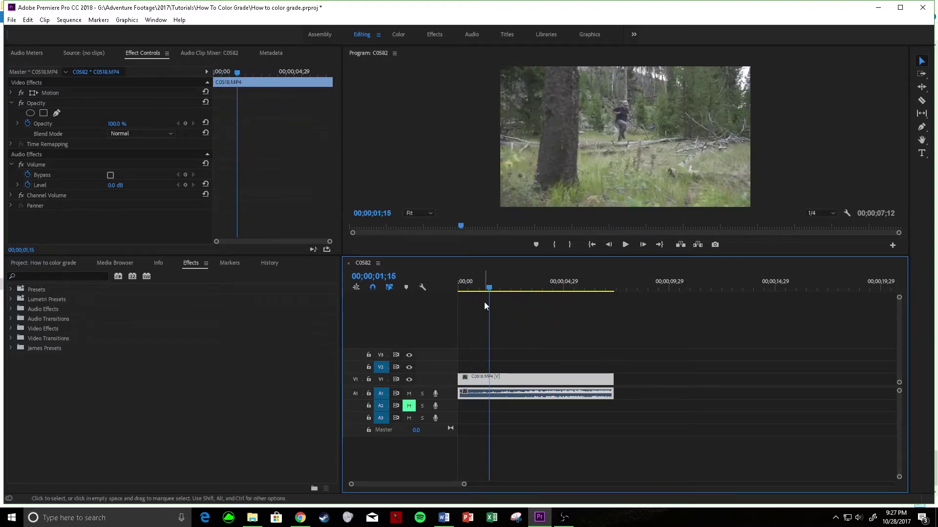
left_click_drag(488, 289, 500, 288)
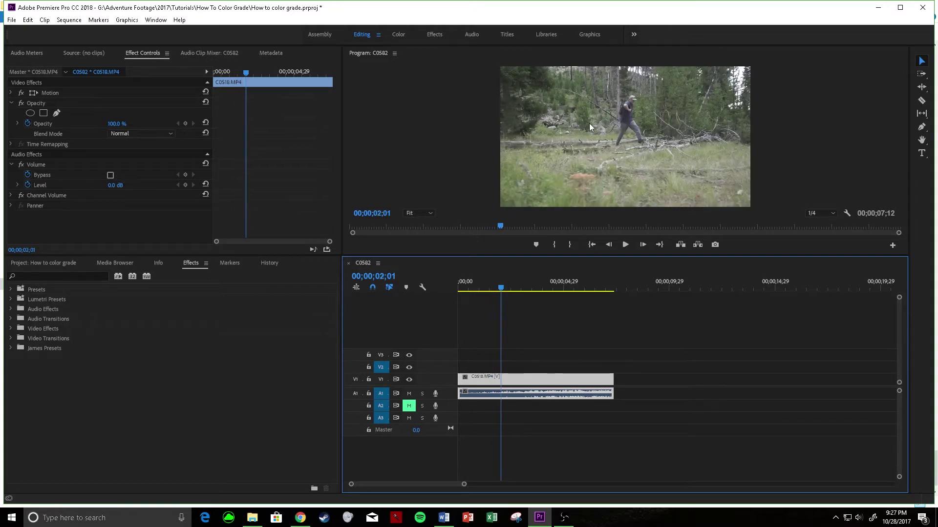
left_click_drag(506, 287, 459, 288)
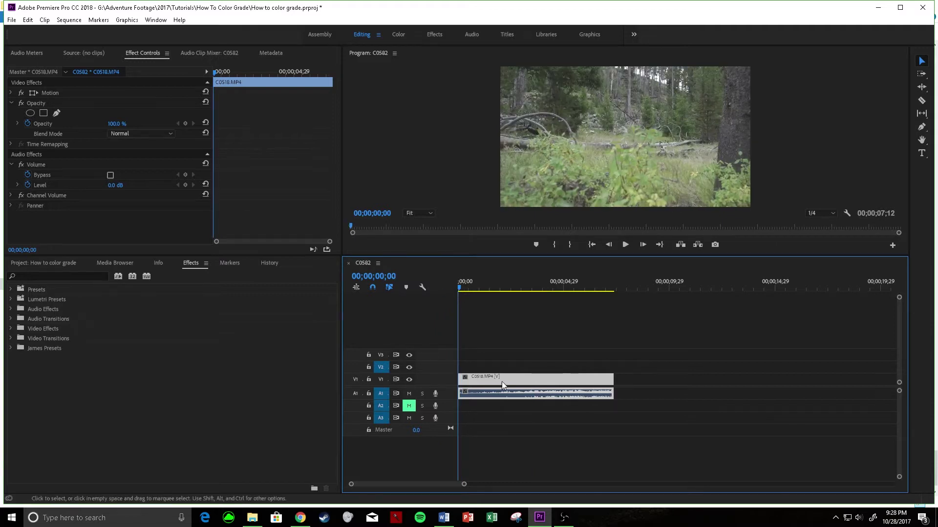
left_click(625, 287)
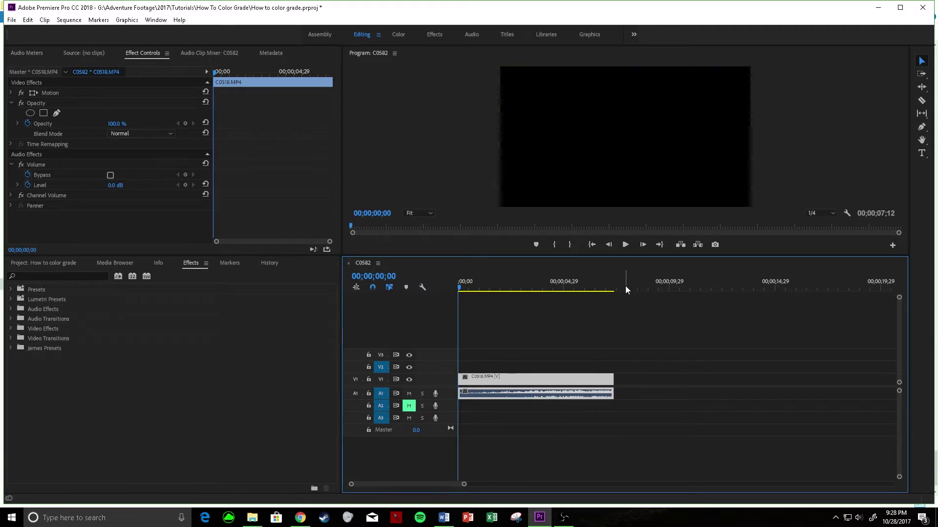
key("ctrl+v")
left_click_drag(647, 387, 483, 369)
left_click_drag(486, 287, 485, 308)
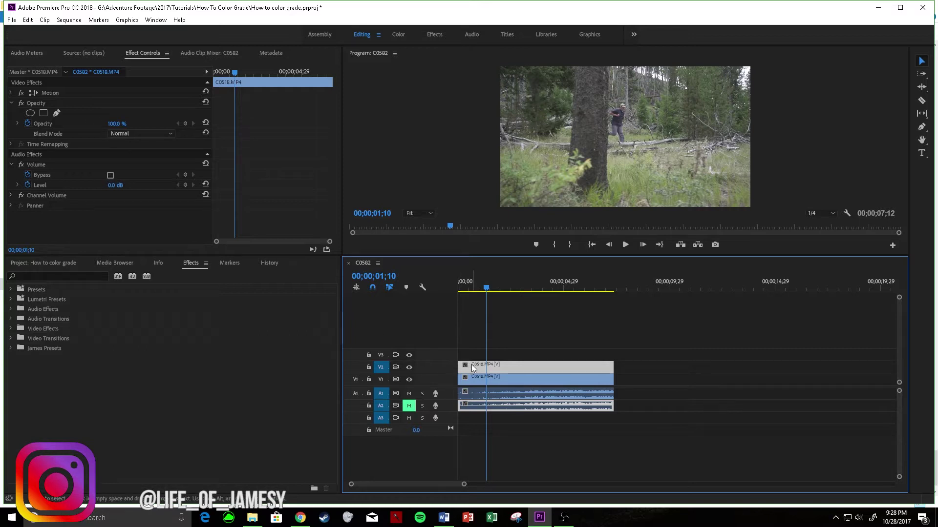
- Set the V2 copy's opacity to 50% and reselect it
left_click(113, 125)
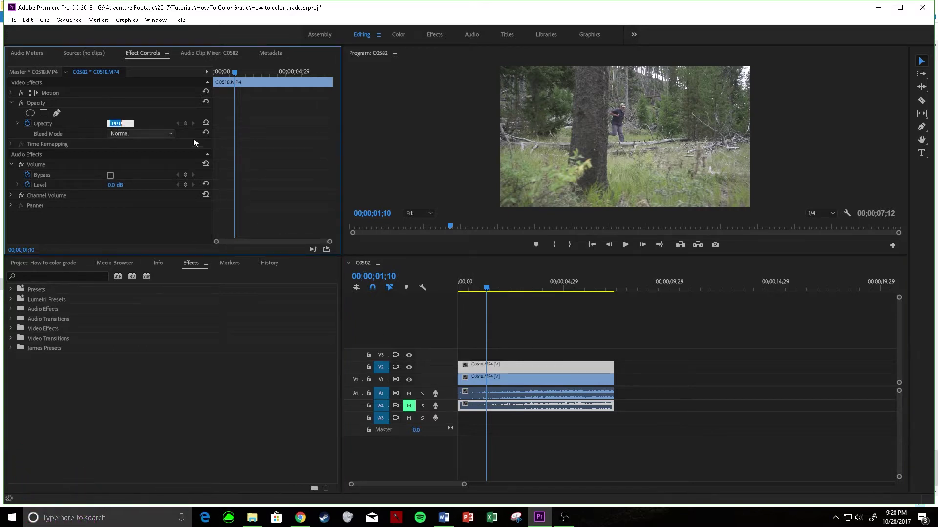
type("50")
key("Return")
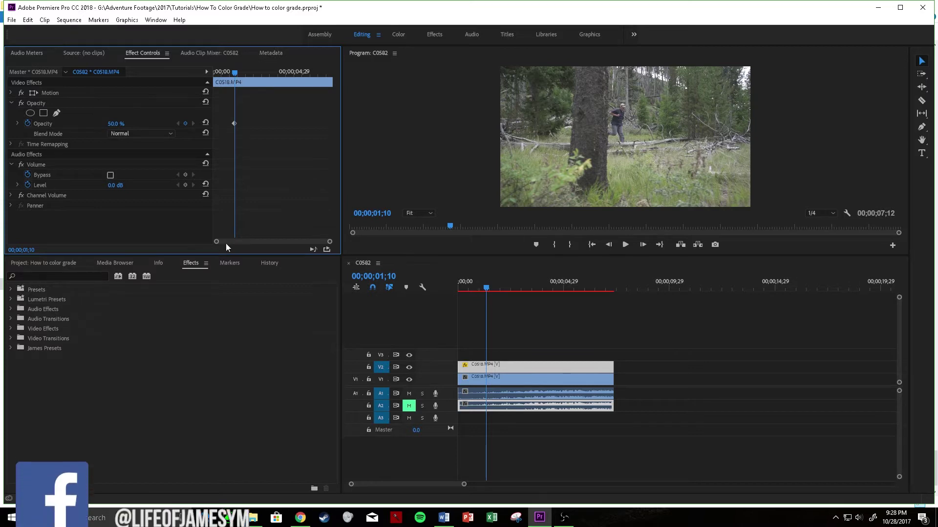
left_click(514, 380)
left_click(502, 369)
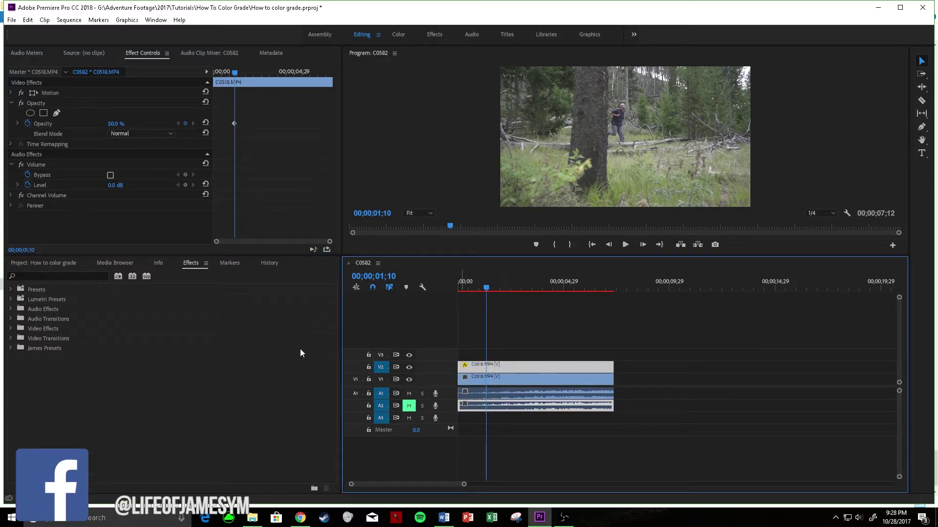
- Apply the Transform effect to the V2 copy and shift it sideways off the runner
left_click(59, 277)
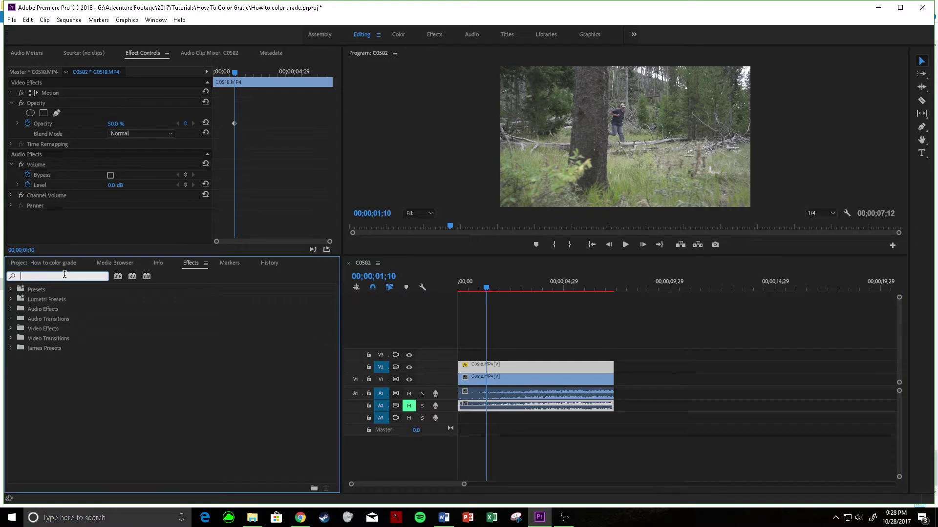
type("transform")
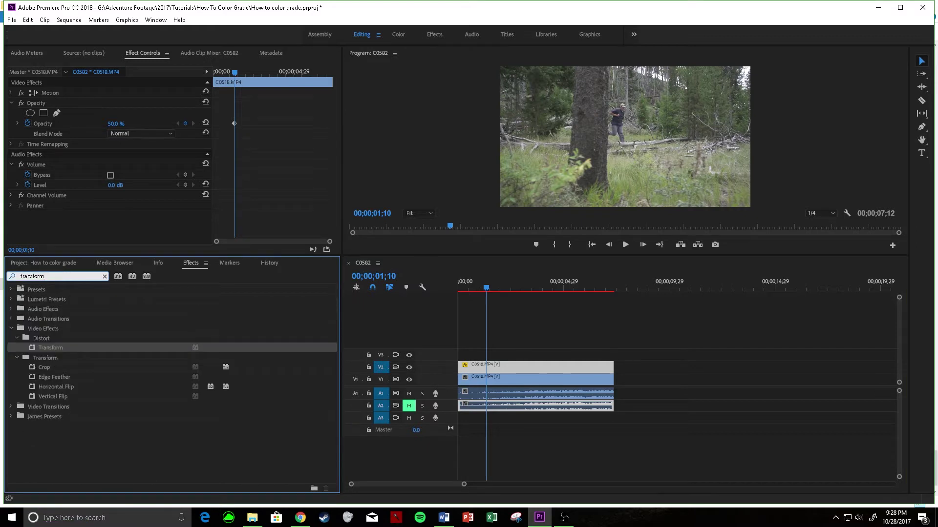
left_click_drag(60, 348, 476, 364)
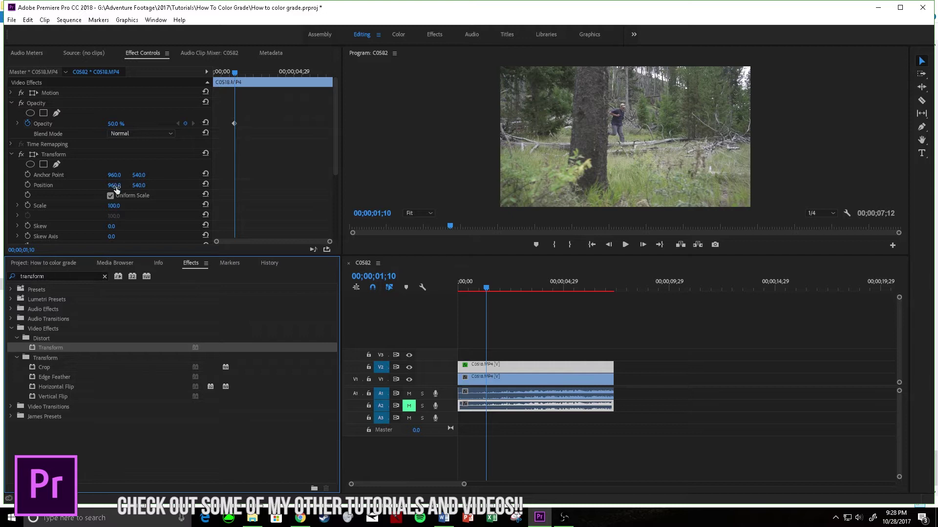
left_click_drag(116, 190, 48, 189)
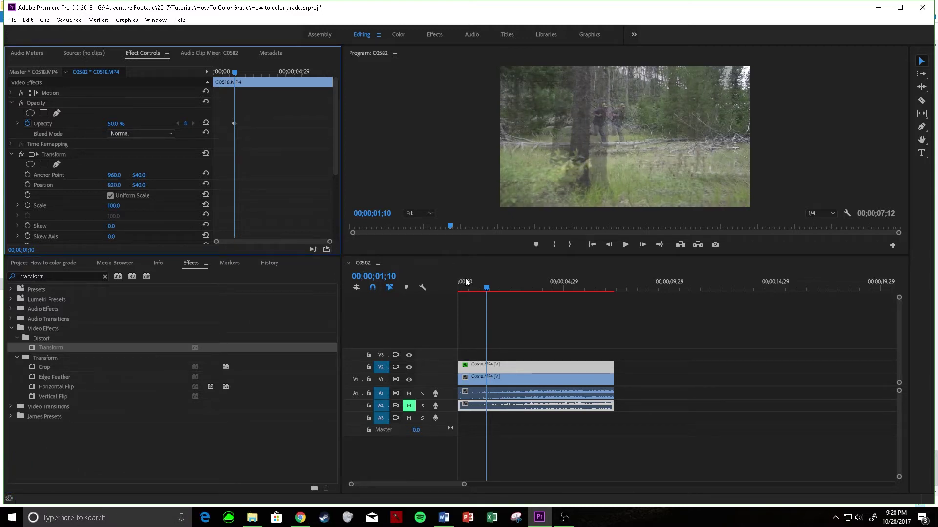
left_click_drag(466, 282, 533, 291)
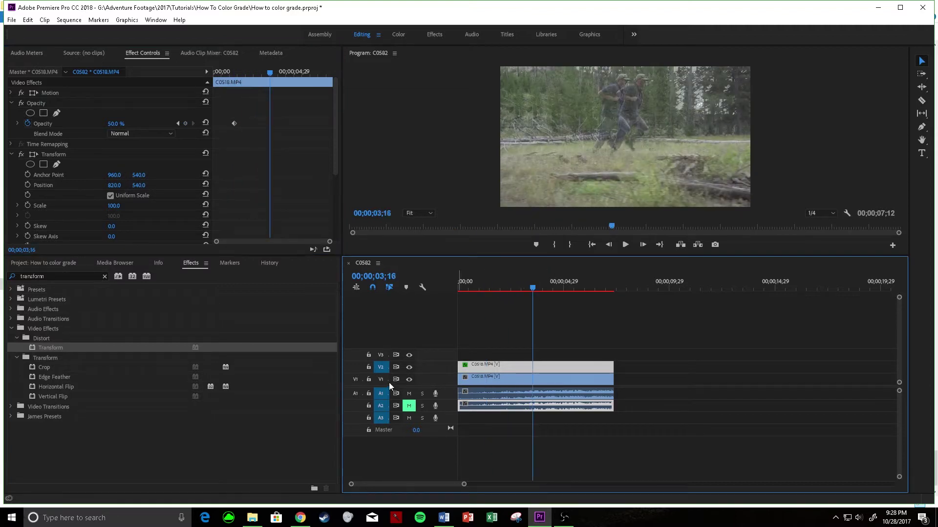
- Compare against the original, keep opacity at 50%, and set Transform Position X to 581
left_click(410, 367)
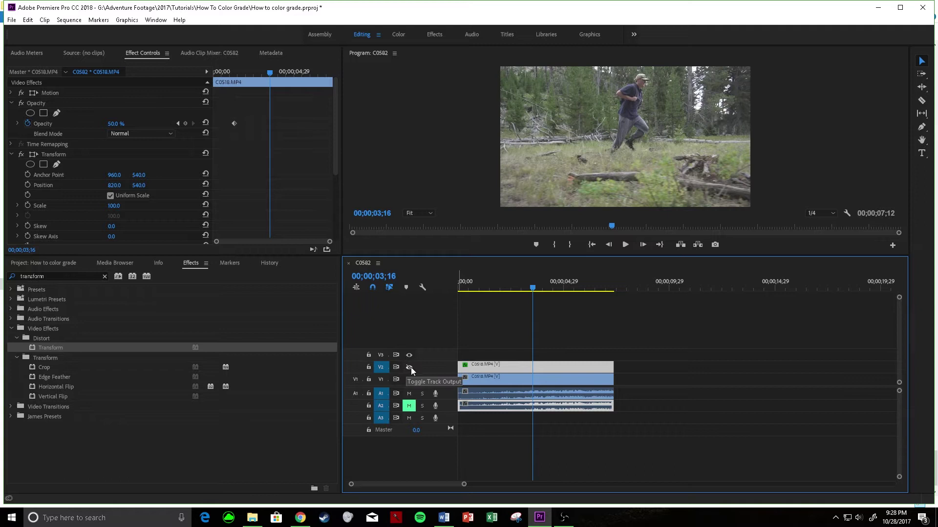
left_click(410, 367)
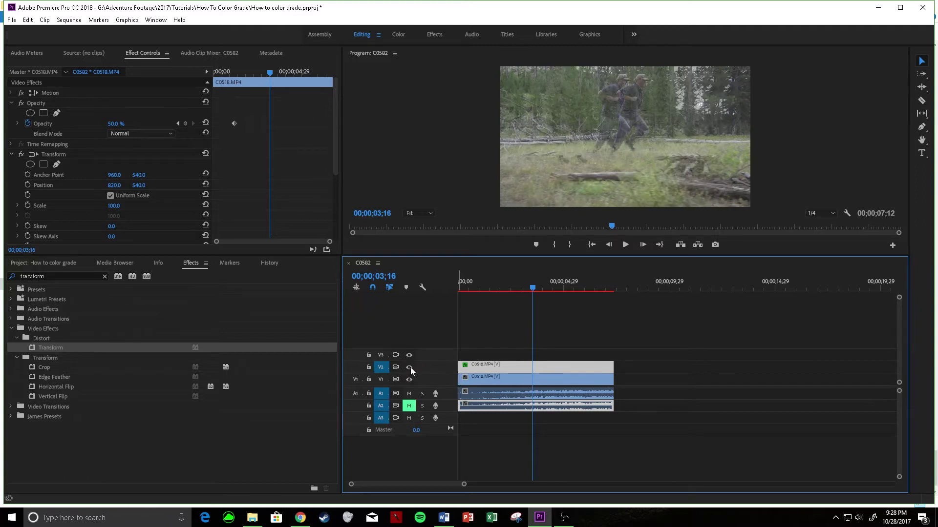
mouse_move(113, 123)
left_mouse_down()
mouse_move(73, 125)
mouse_move(128, 124)
mouse_move(98, 123)
mouse_move(108, 123)
left_mouse_up()
left_click(117, 123)
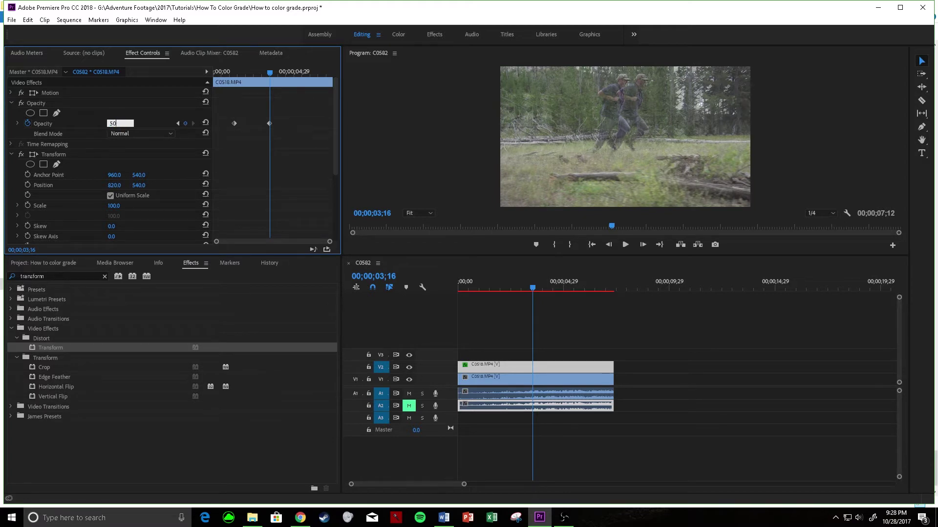
key("Return")
left_click_drag(115, 185, 7, 185)
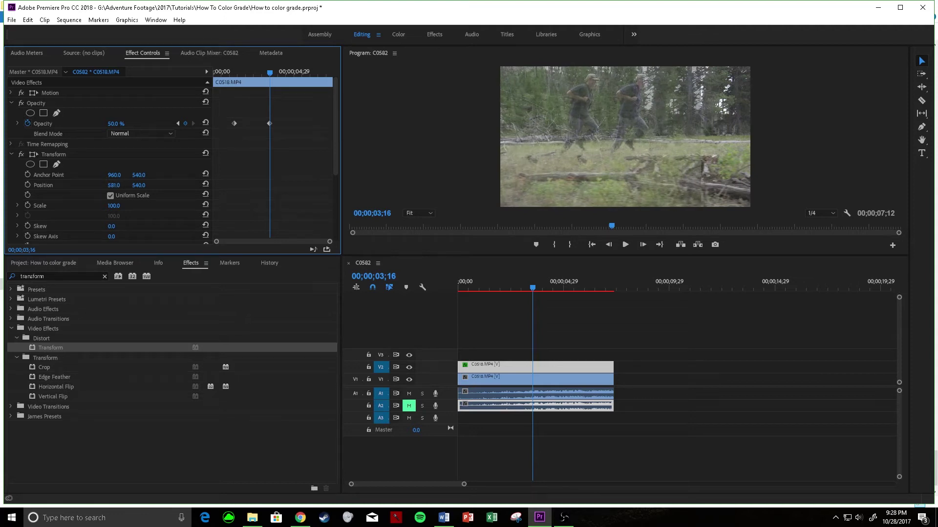
left_click(533, 289)
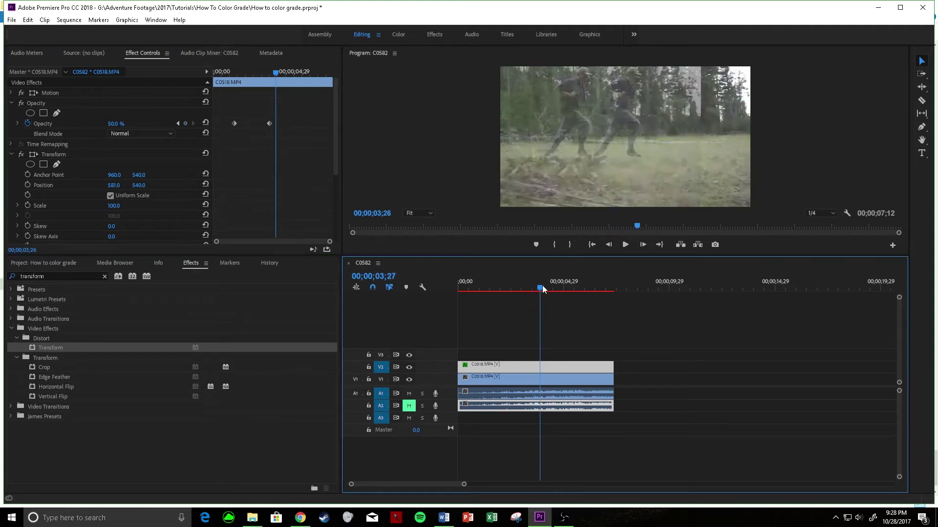
- Hide the V1 original and scrub to 00;00;00;16 where the runner enters beside the tree
mouse_move(533, 290)
left_mouse_down()
mouse_move(482, 292)
mouse_move(542, 296)
mouse_move(470, 301)
mouse_move(491, 289)
mouse_move(538, 292)
left_mouse_up()
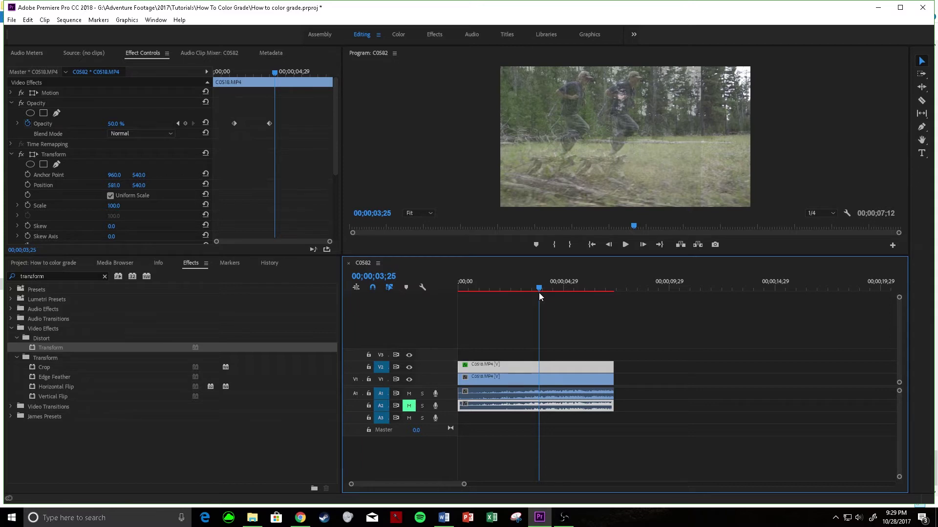
left_click_drag(539, 296, 457, 305)
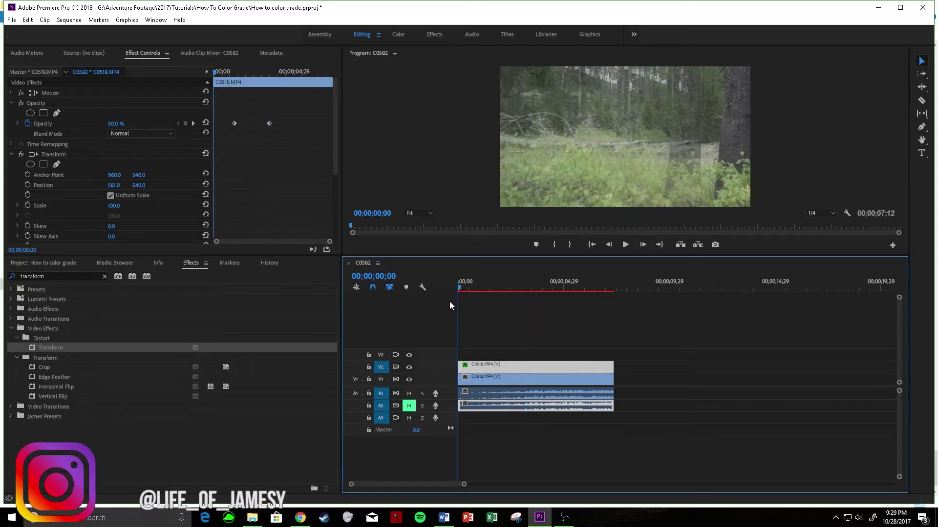
left_click(409, 380)
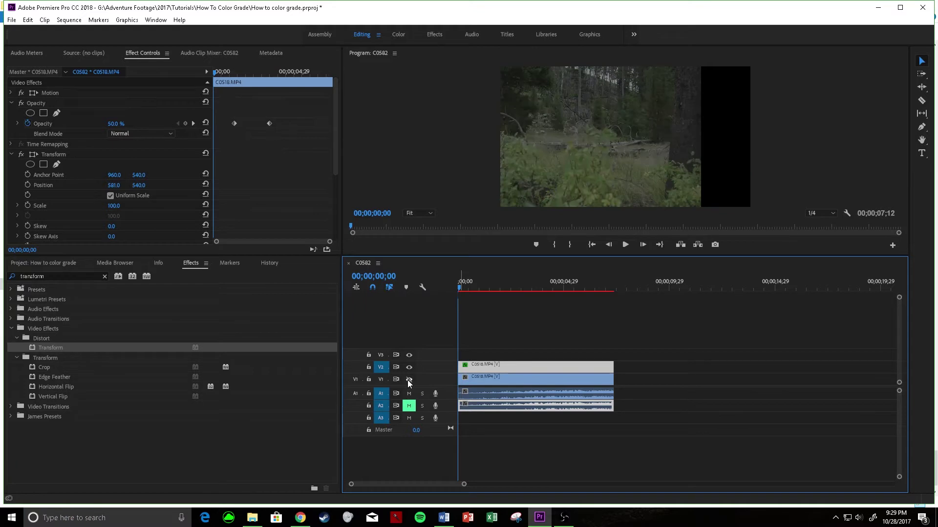
left_click(461, 291)
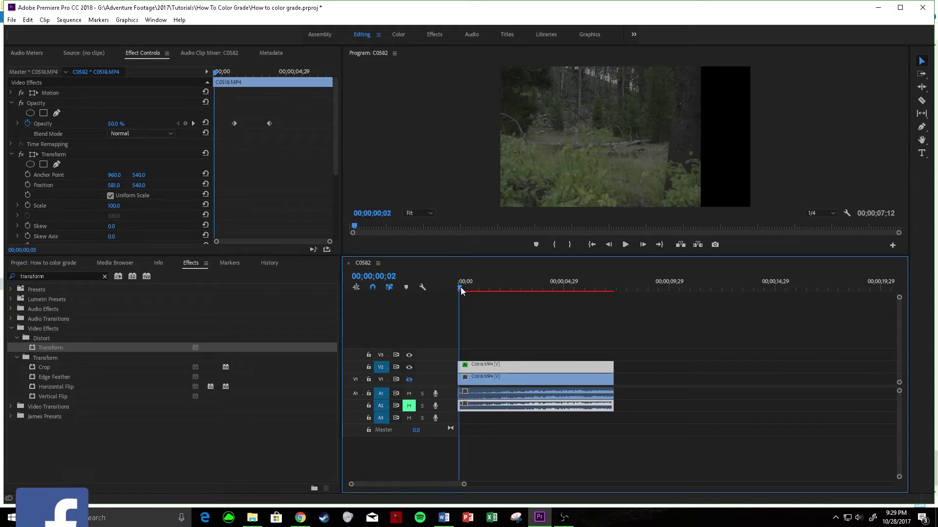
left_click_drag(463, 291, 472, 290)
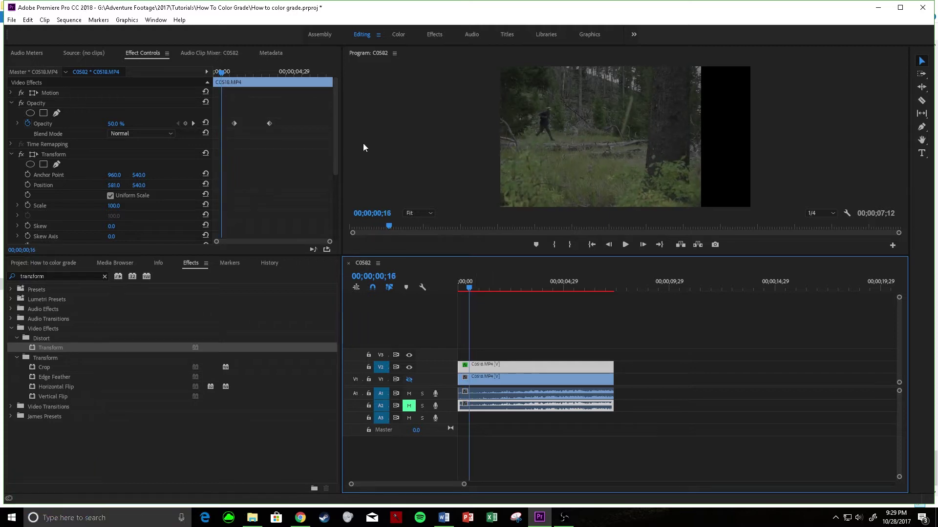
- Draw a closed free-draw bezier opacity mask around the runner with six points
left_click(56, 113)
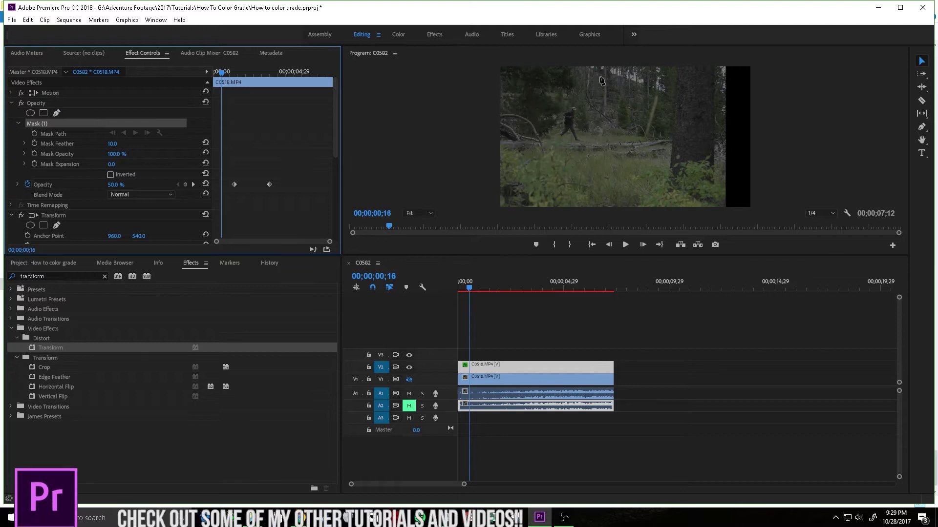
left_click(582, 123)
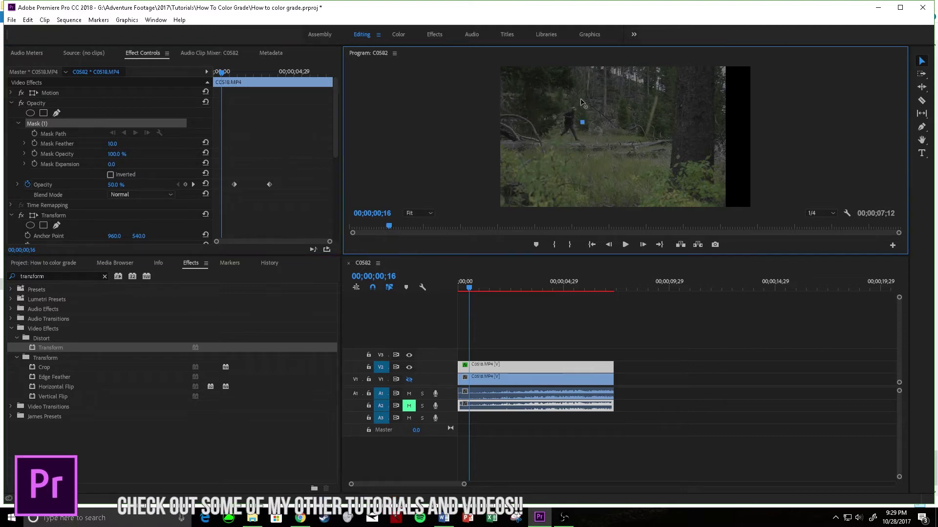
left_click(582, 100)
left_click(560, 103)
left_click(554, 123)
left_click(554, 145)
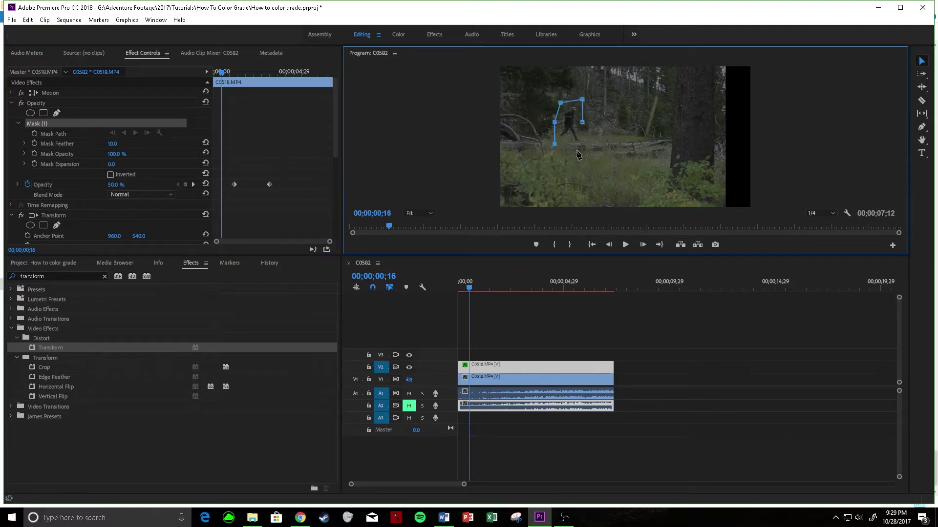
left_click(581, 148)
left_click(582, 122)
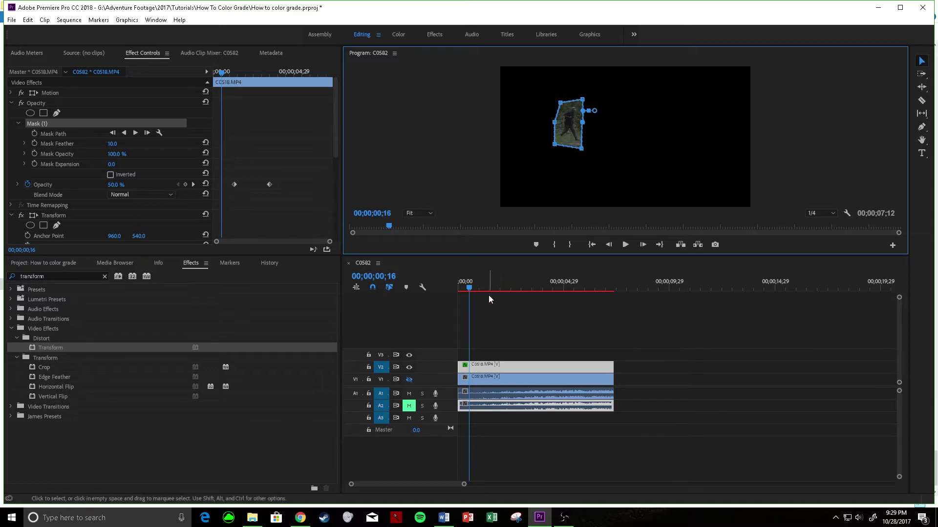
- At 00;00;00;20, start Mask Path keyframing and show only the masked region
left_click_drag(472, 289, 475, 289)
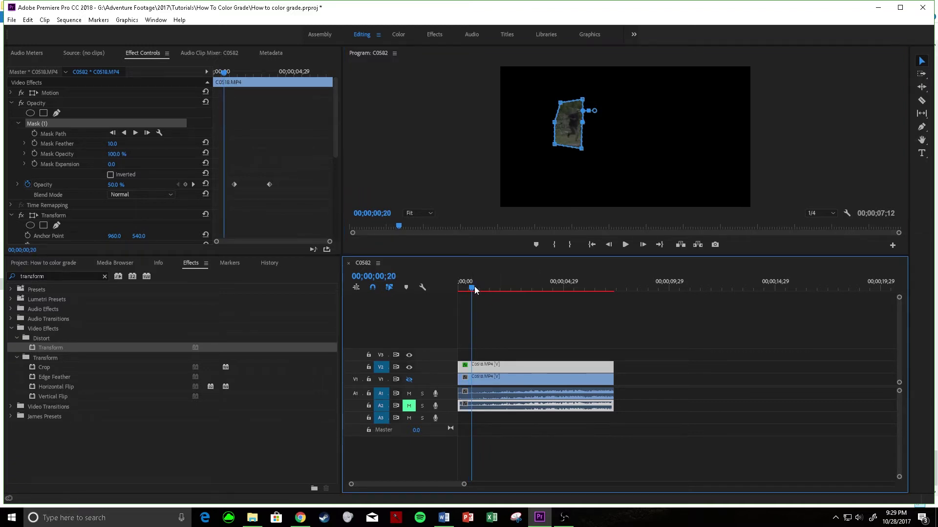
left_click(95, 186)
left_click(34, 134)
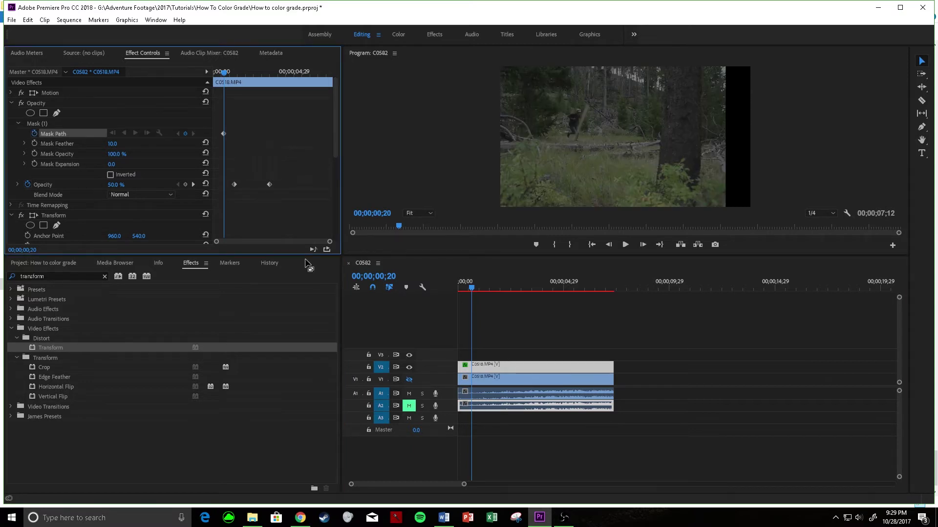
left_click(98, 125)
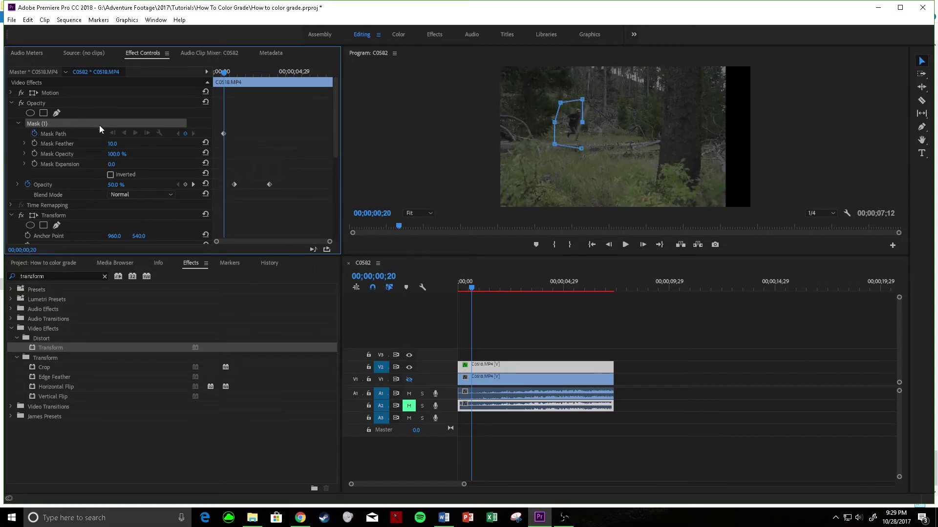
left_click(585, 123)
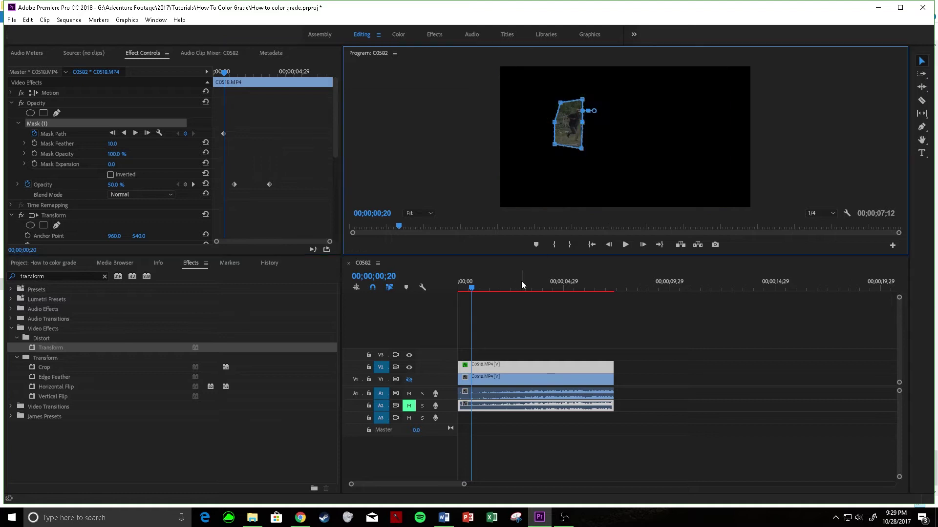
- Shift and widen the mask at 00;00;01;08 and 00;00;01;17 to follow the runner
left_click_drag(474, 292, 485, 290)
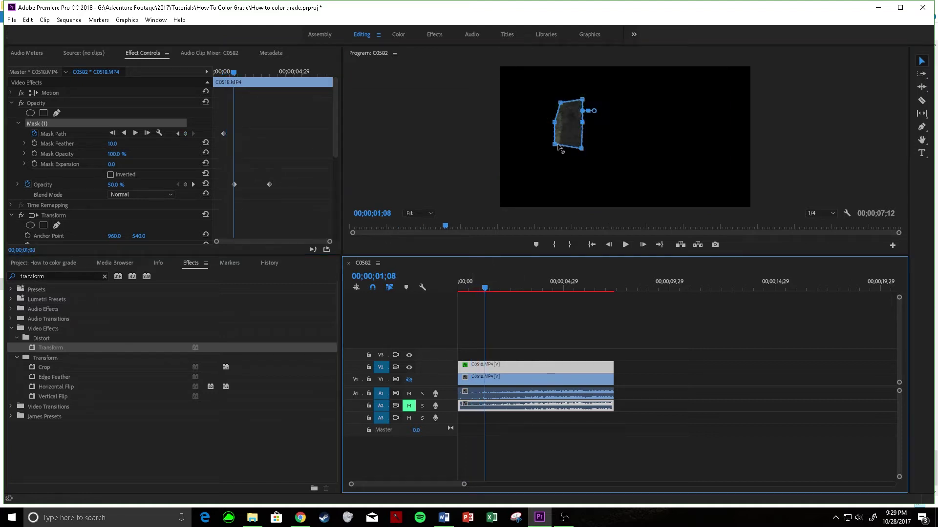
left_click_drag(567, 131, 579, 130)
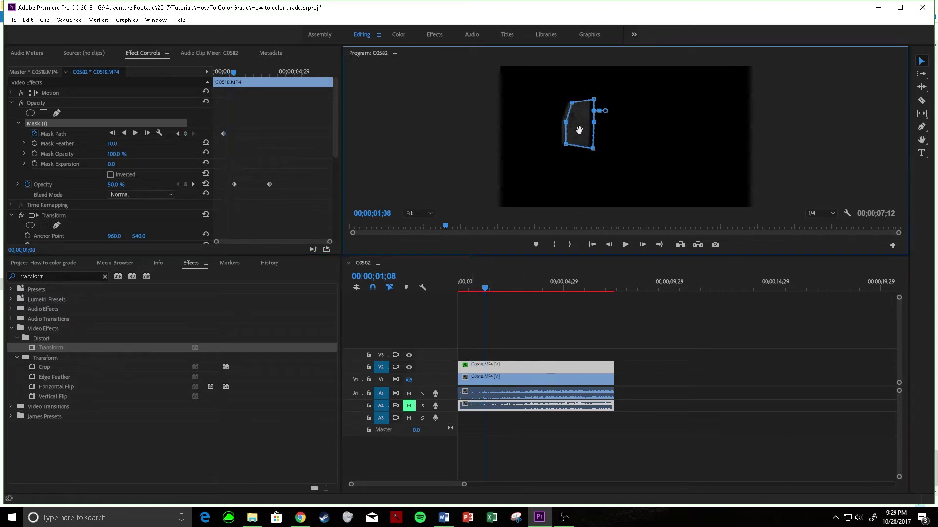
left_click_drag(485, 289, 492, 289)
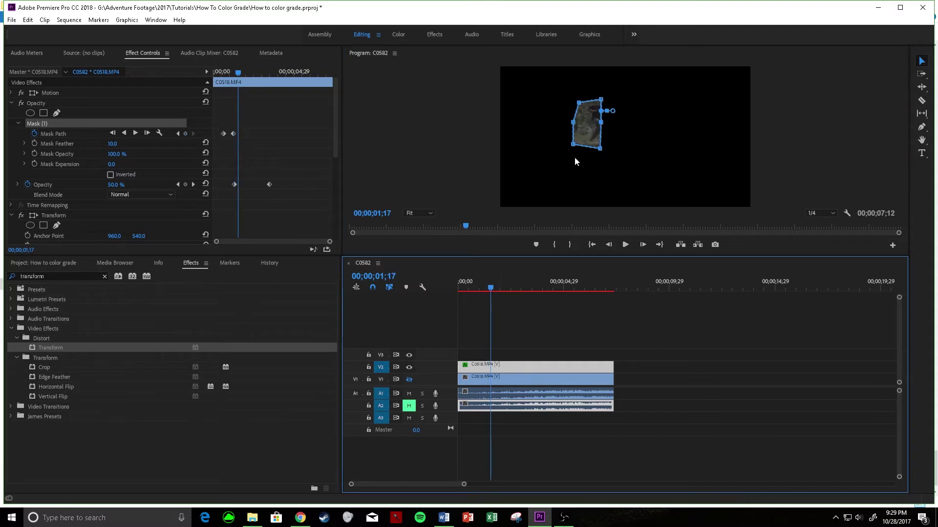
left_click_drag(587, 131, 613, 156)
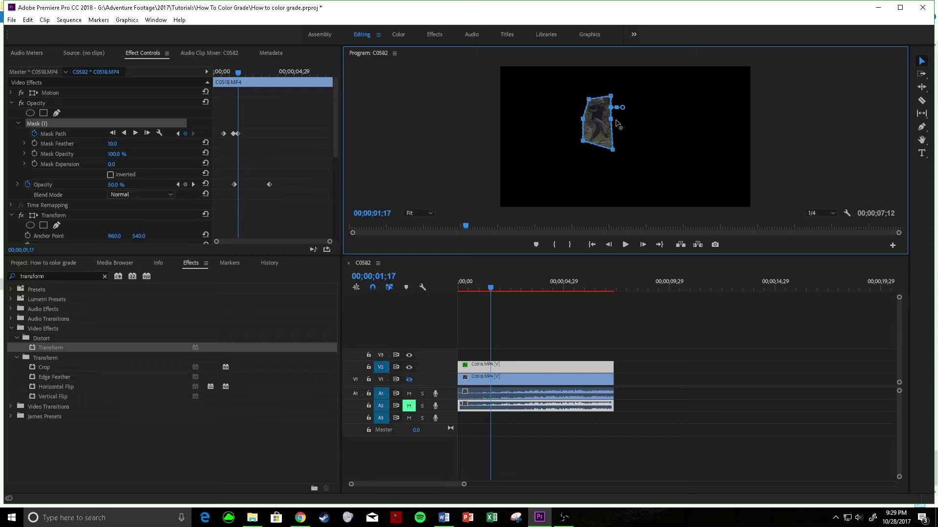
left_click_drag(610, 119, 618, 118)
left_click_drag(589, 99, 586, 96)
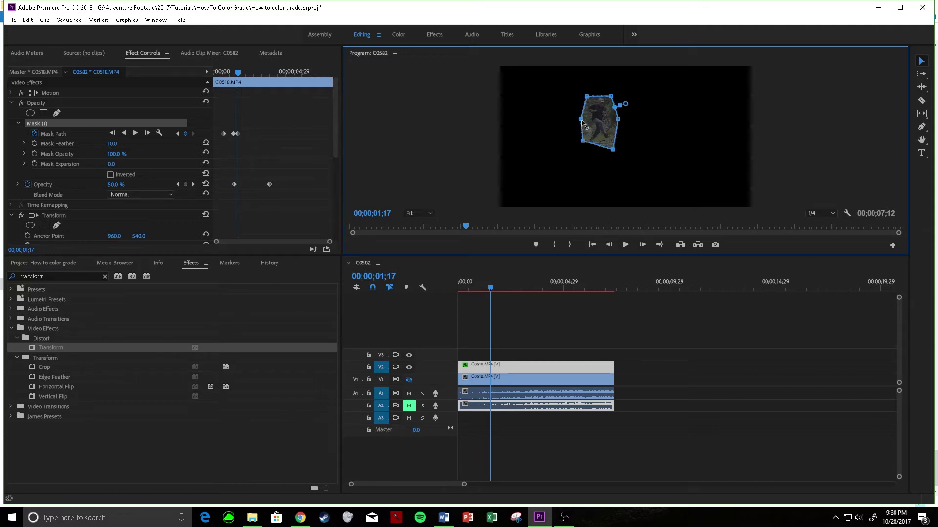
left_click_drag(492, 289, 503, 288)
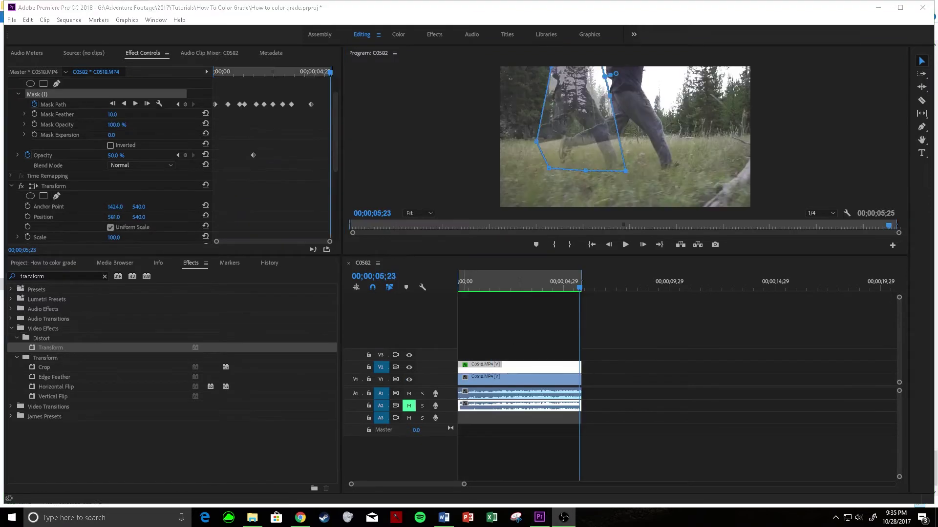
left_click(357, 334)
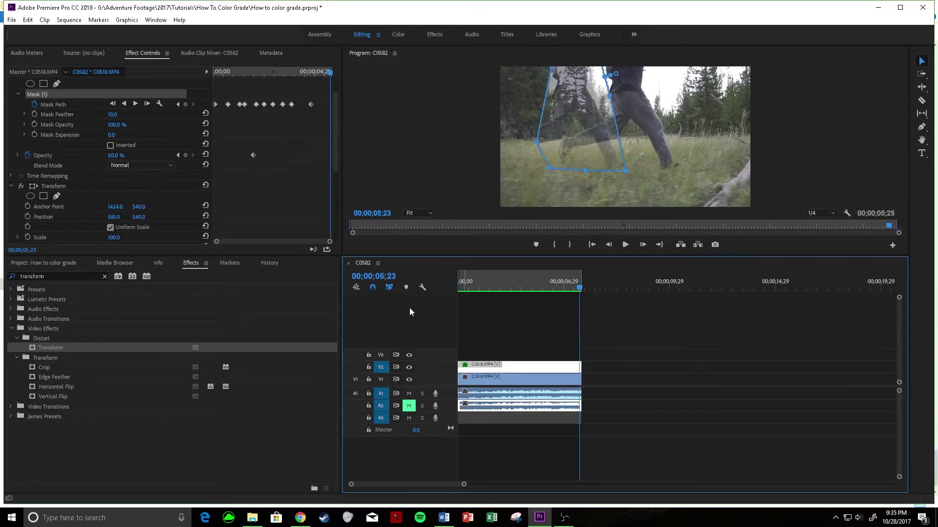
left_click_drag(478, 289, 423, 292)
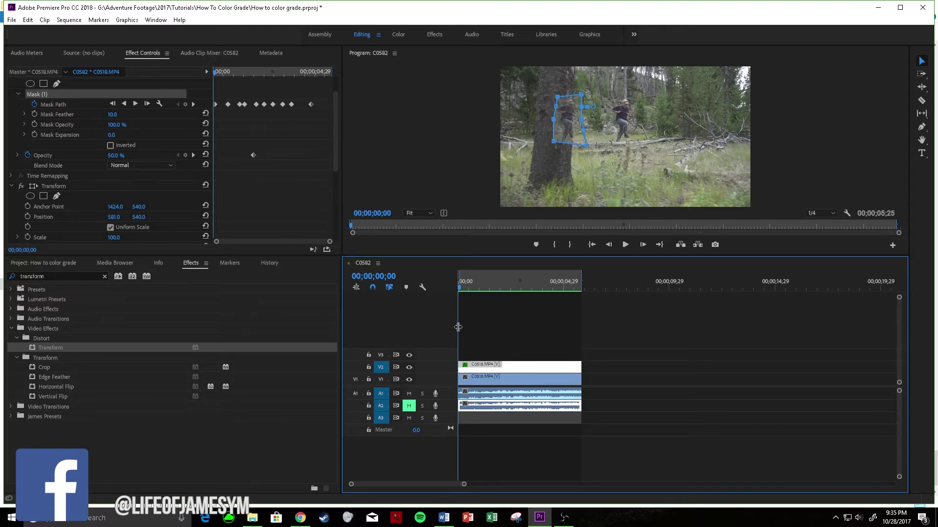
key("space")
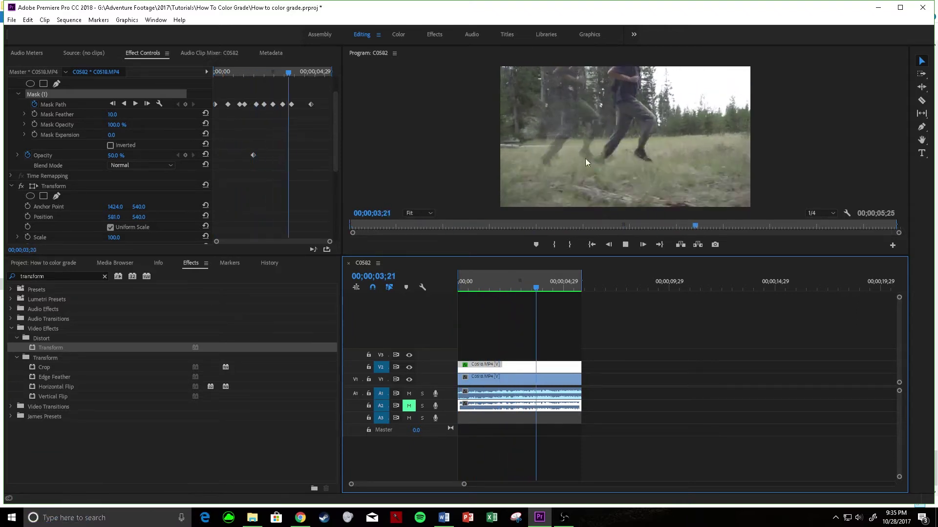
key("space")
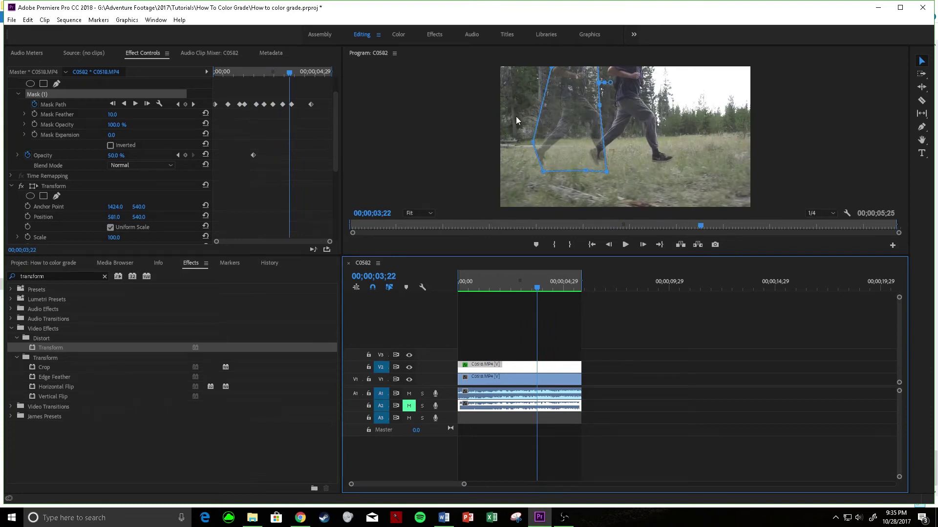
left_click(490, 130)
left_click(111, 92)
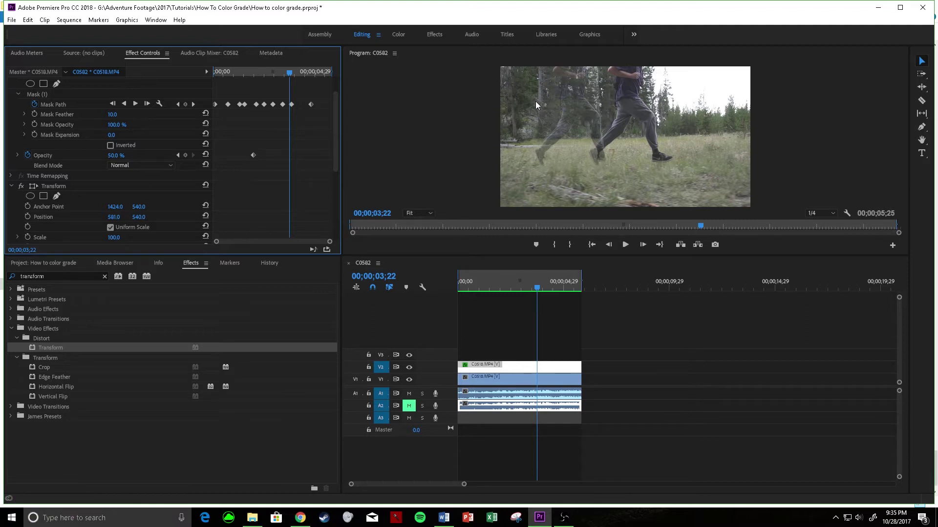
left_click_drag(535, 287, 487, 304)
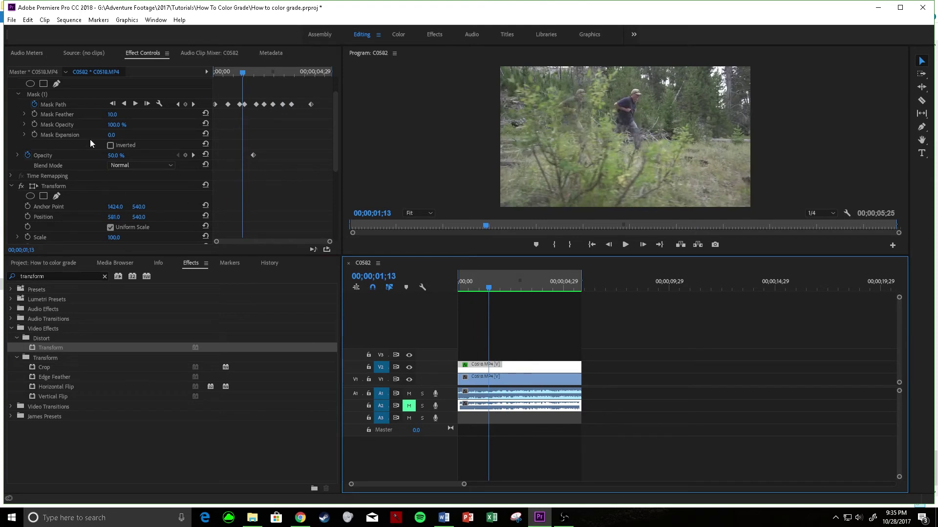
- Raise the ghost's Mask Feather from 59 to 192, checking the softened edge in the preview
left_click(113, 115)
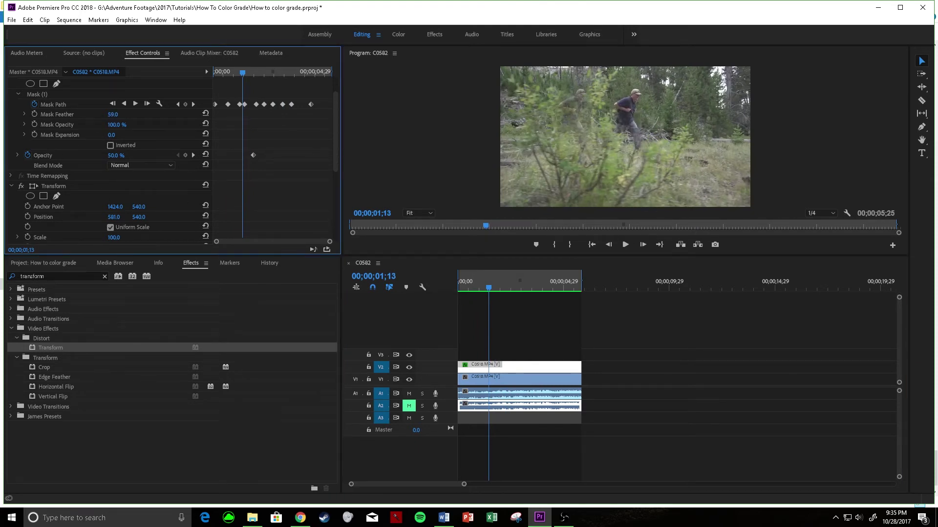
left_click_drag(113, 115, 131, 115)
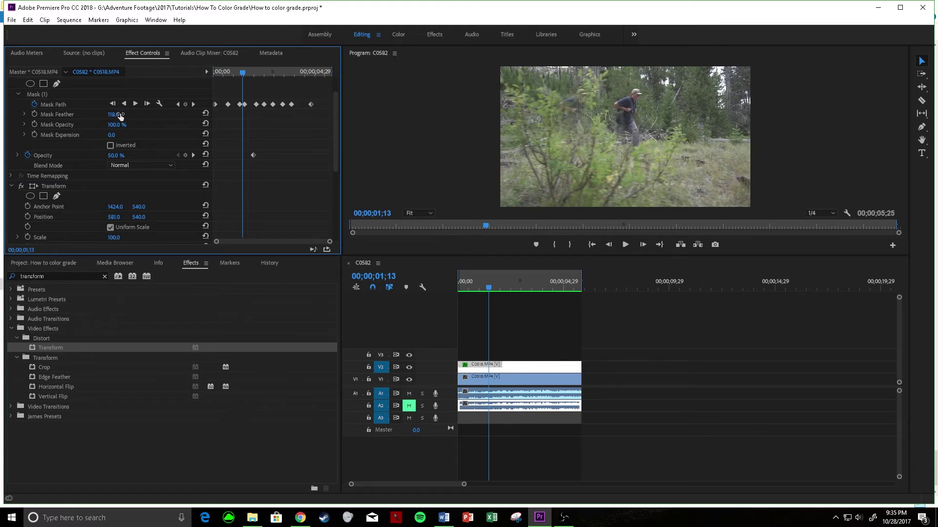
left_click_drag(489, 277, 501, 288)
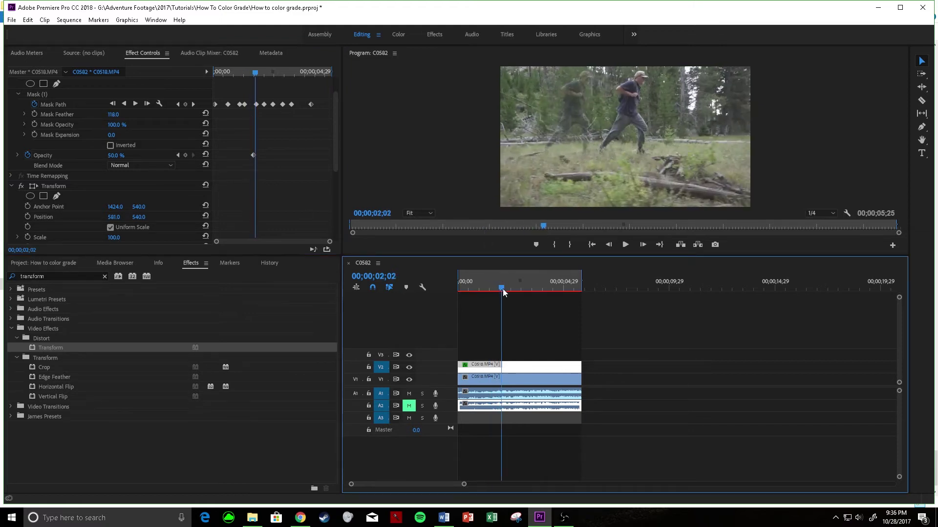
left_click_drag(113, 115, 122, 116)
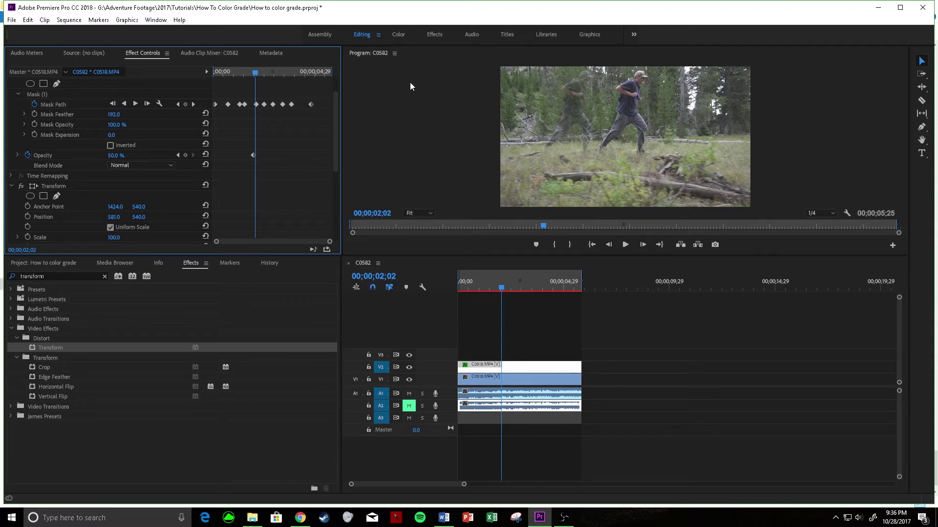
- Keyframe the ghost's opacity at 30% at 00;00;00;00, then play back the effect
left_click(67, 105)
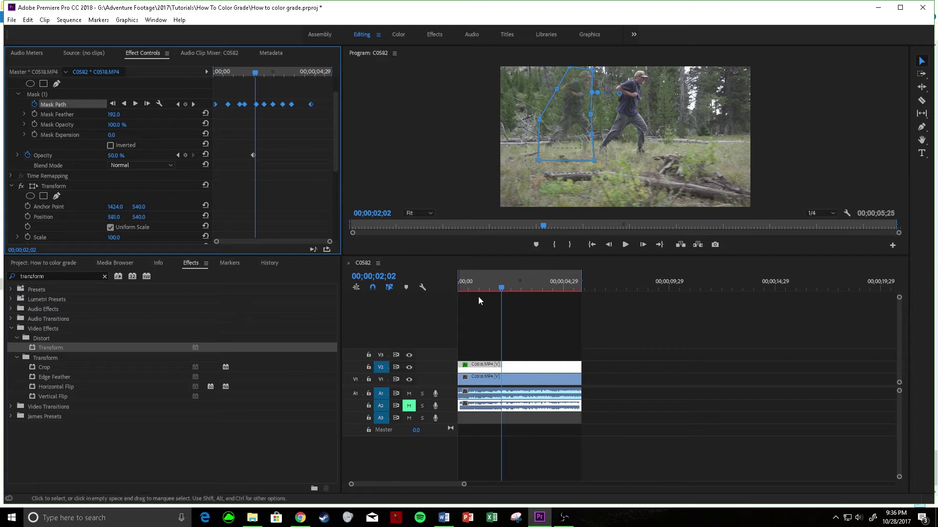
left_click_drag(486, 288, 447, 300)
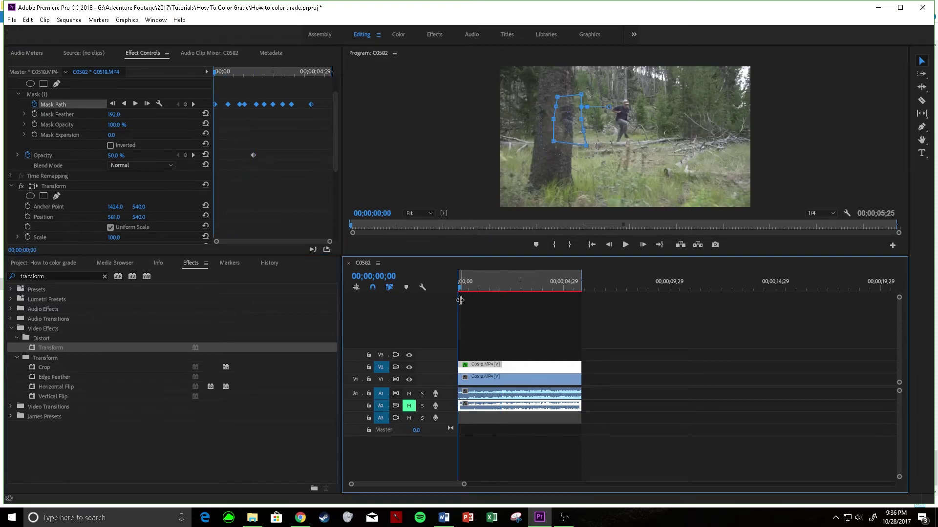
left_click(121, 155)
type("30")
key("Return")
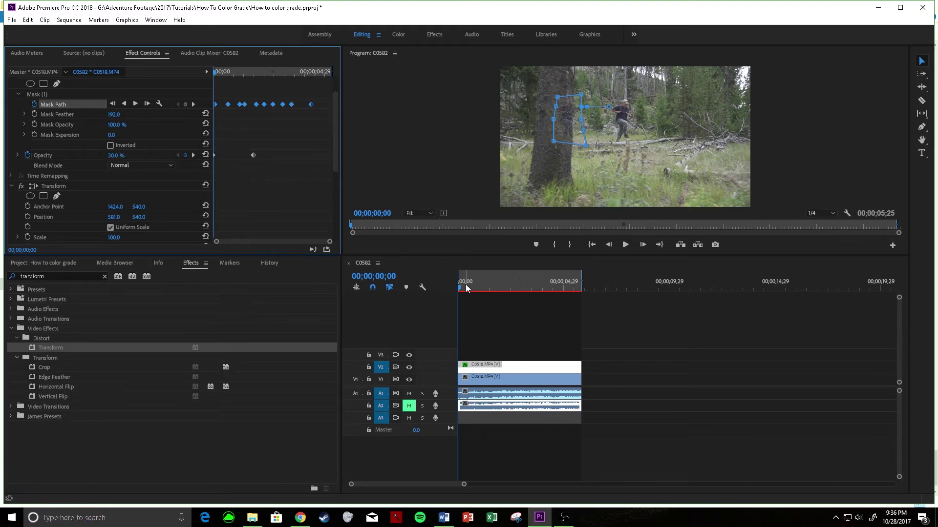
key("space")
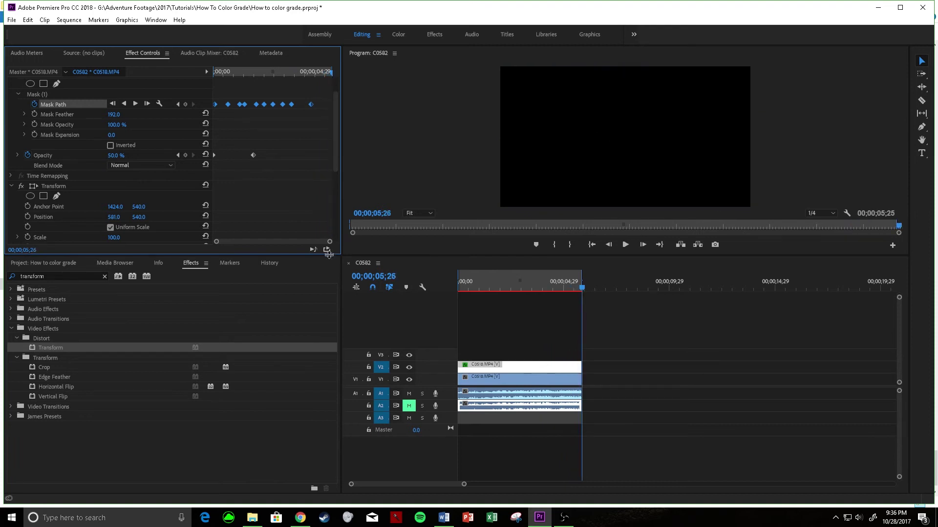
key("Home")
key("space")
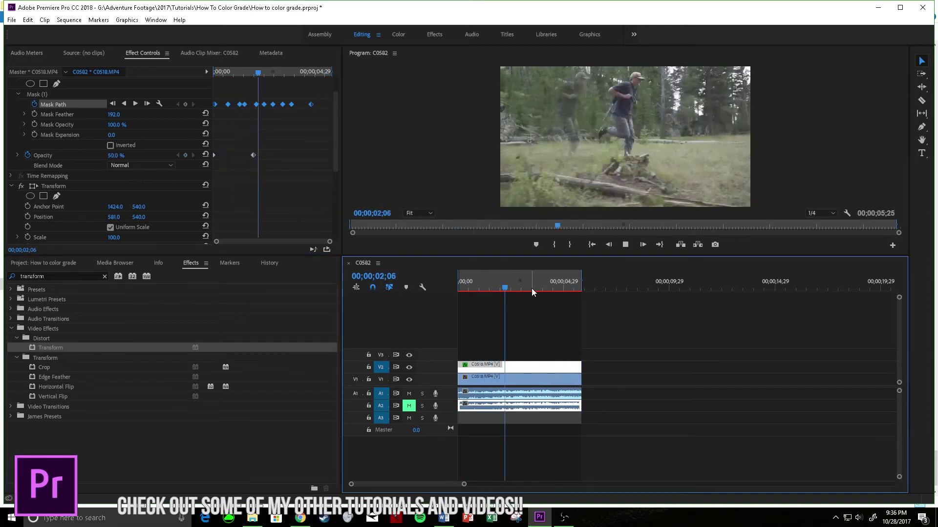
key("space")
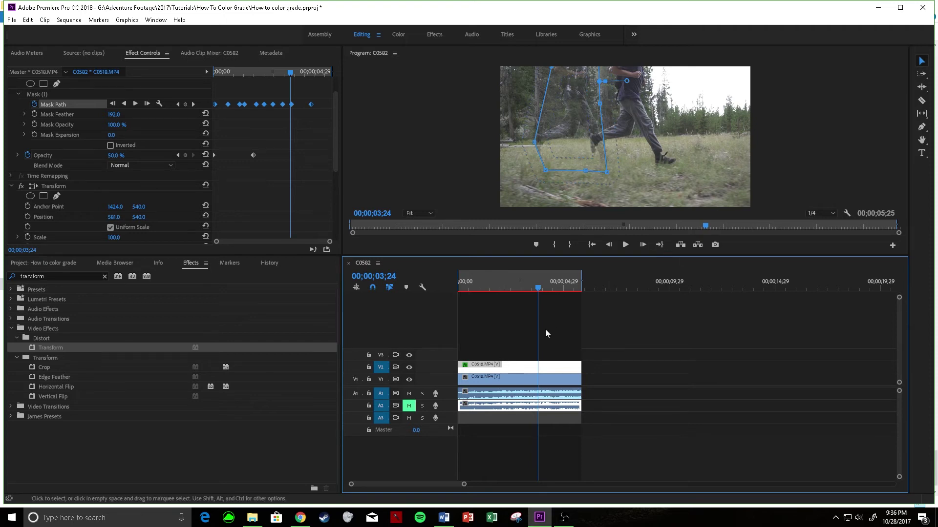
left_click(467, 284)
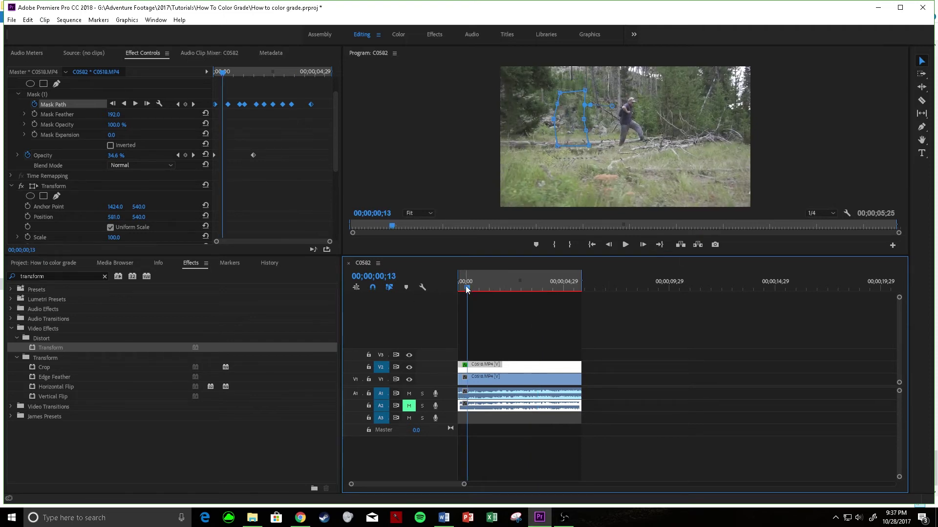
key("space")
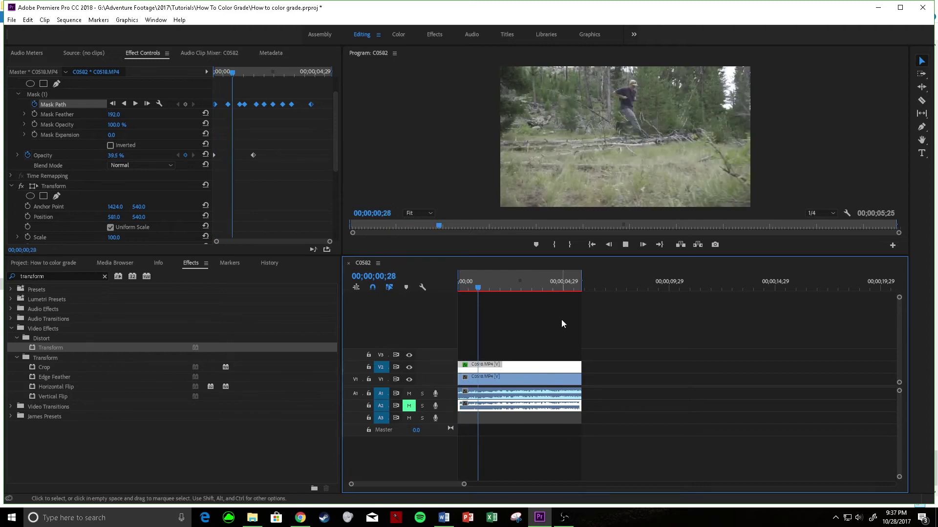
- Delete the misplaced copy of the V1 clip
left_click(545, 384)
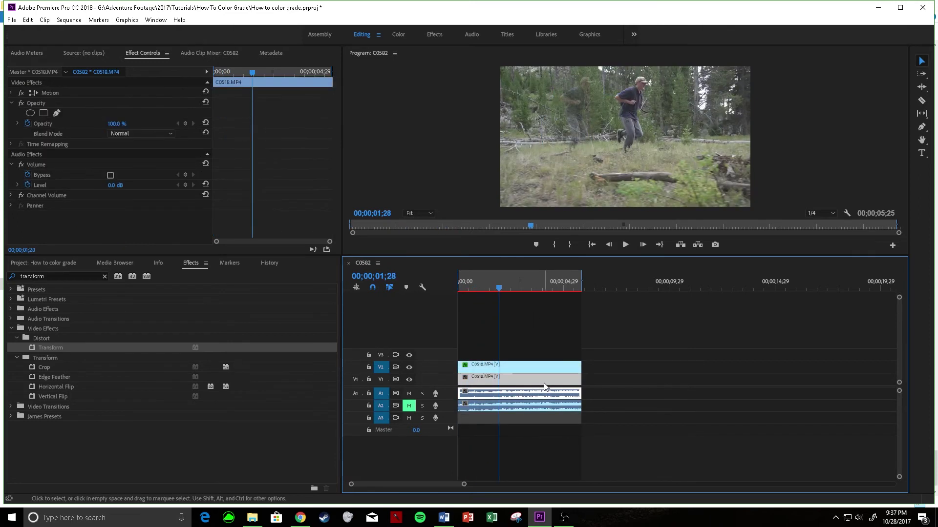
left_click_drag(545, 386, 614, 355)
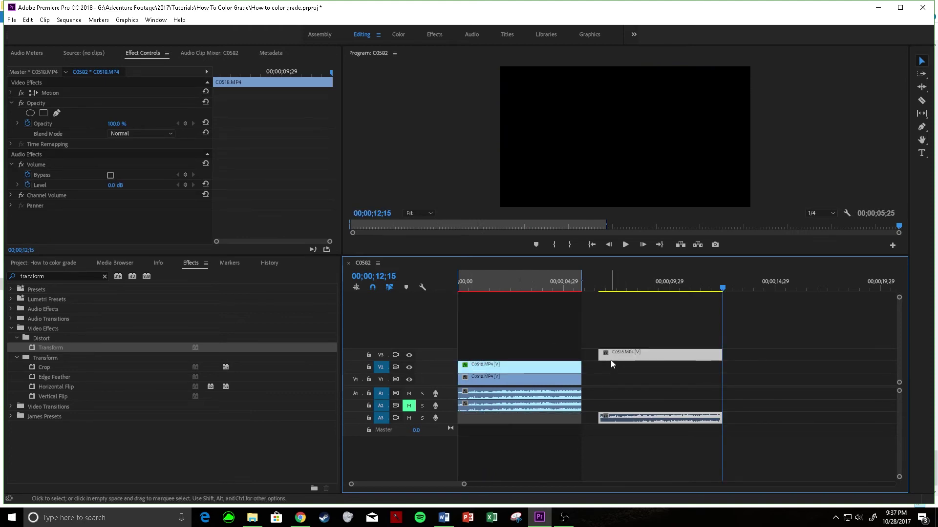
key("Delete")
- Paste a copy of the masked V2 ghost clip onto V3 at the sequence start
left_click(500, 368)
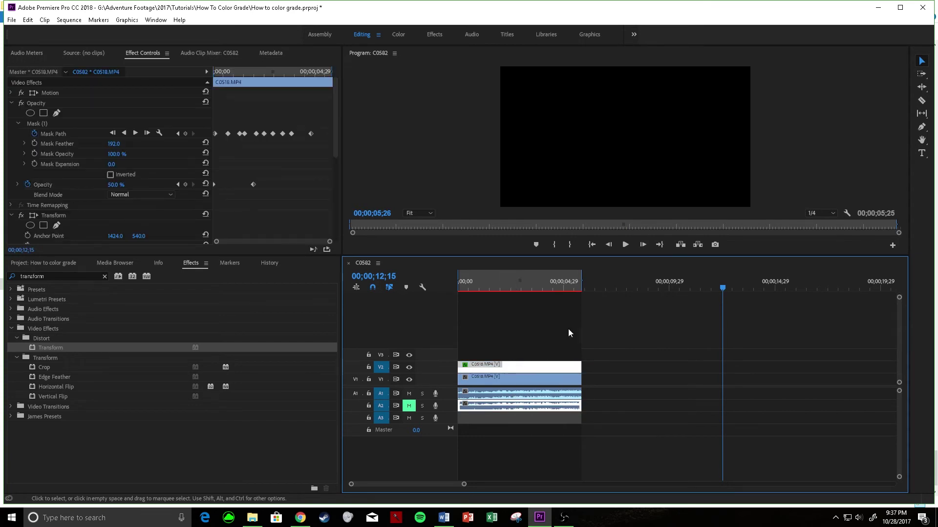
left_click(587, 286)
key("ctrl+v")
left_click_drag(611, 371, 483, 358)
left_click(472, 288)
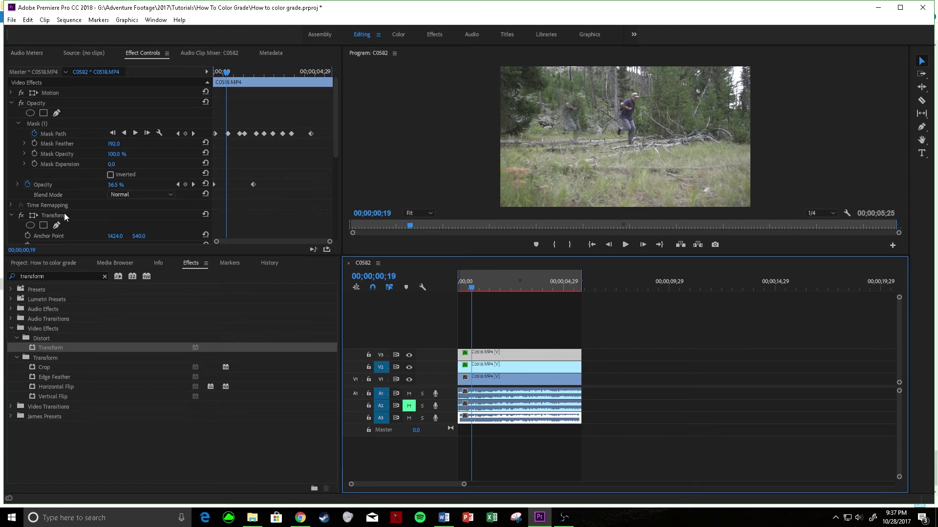
- Apply Transform to the V3 copy and set its Position X to -63
left_click_drag(59, 347, 540, 356)
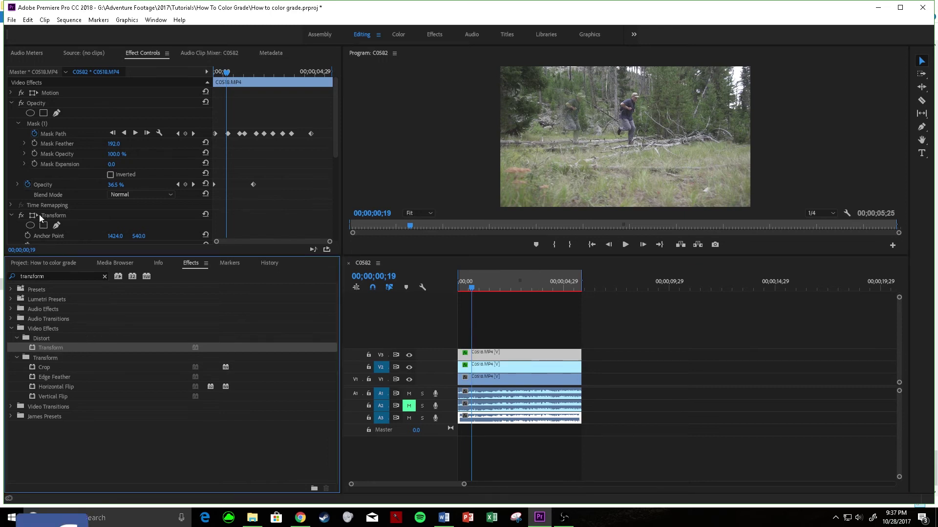
left_click(11, 103)
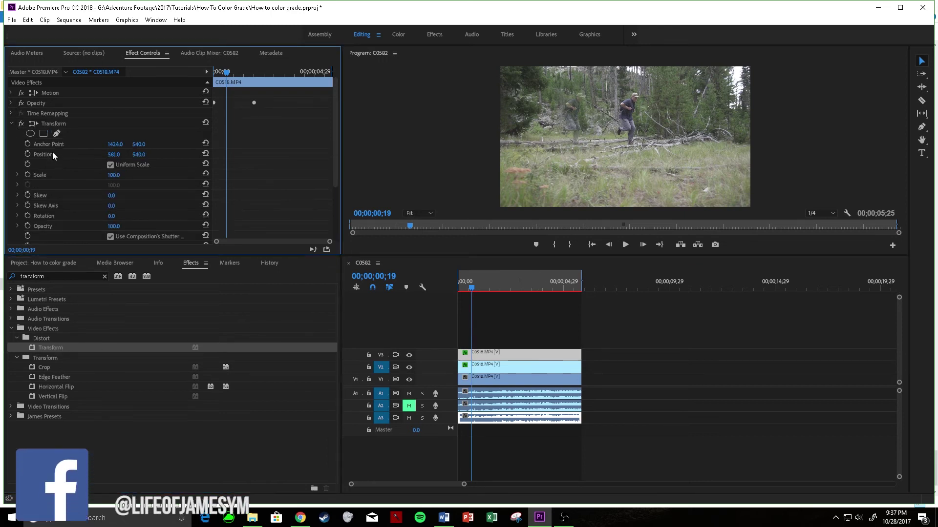
left_click_drag(114, 155, 63, 154)
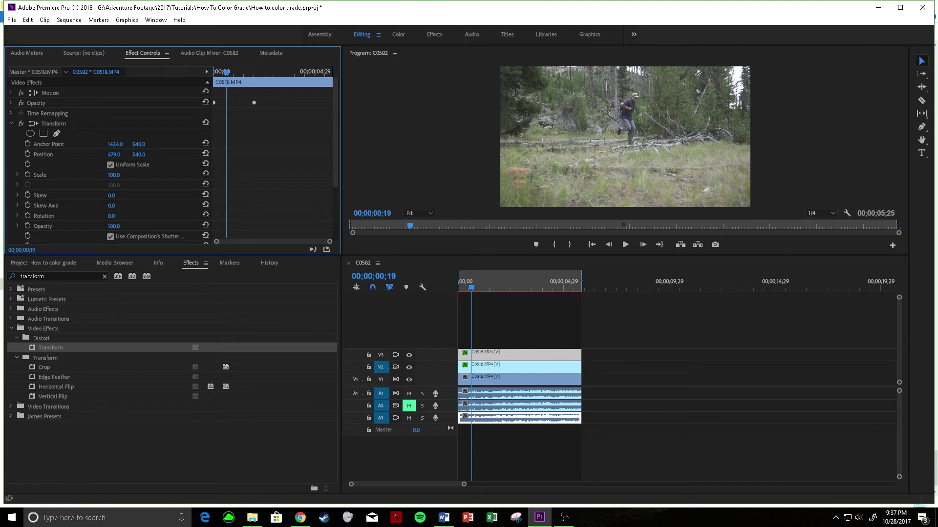
left_click_drag(114, 154, 64, 154)
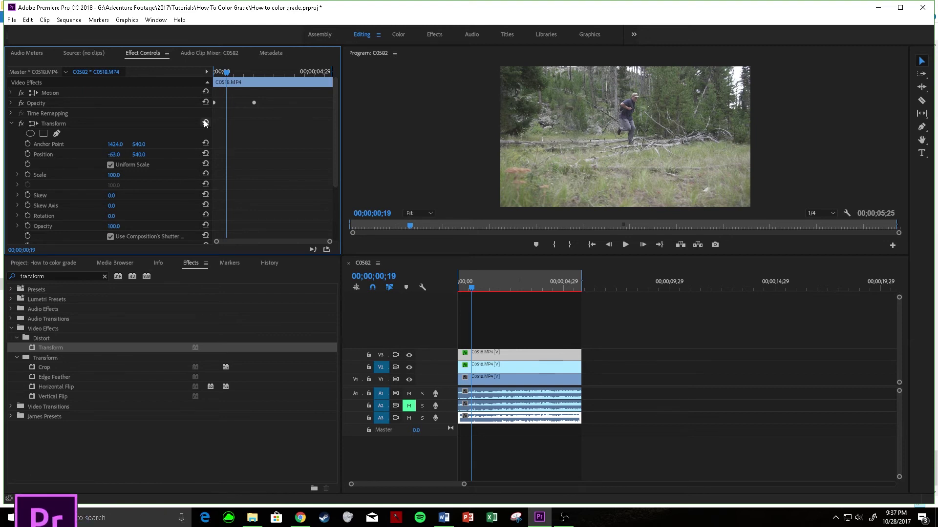
- Lower the V3 copy's opacity to 25.5% and preview the offset ghost
left_click(11, 124)
left_click(11, 103)
left_click_drag(115, 185, 100, 185)
left_click_drag(472, 288, 532, 289)
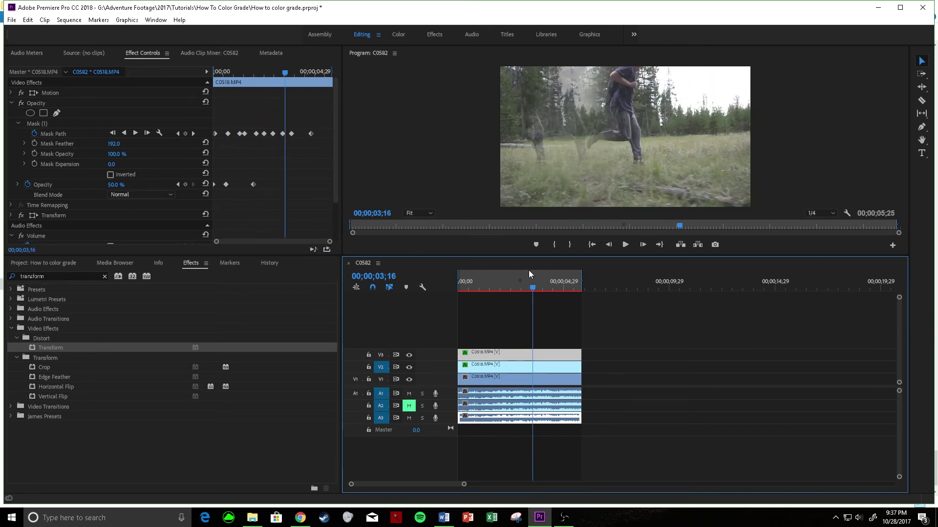
mouse_move(532, 288)
left_mouse_down()
mouse_move(457, 300)
mouse_move(528, 295)
left_mouse_up()
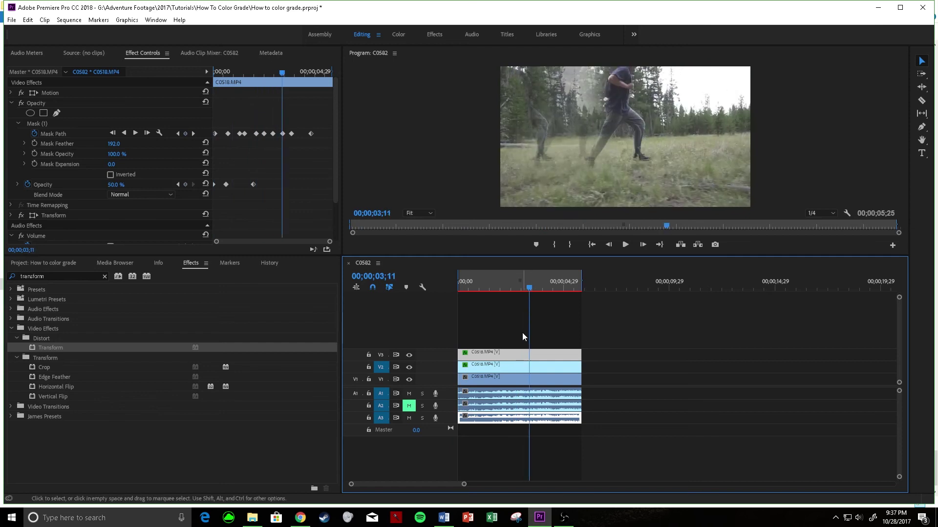